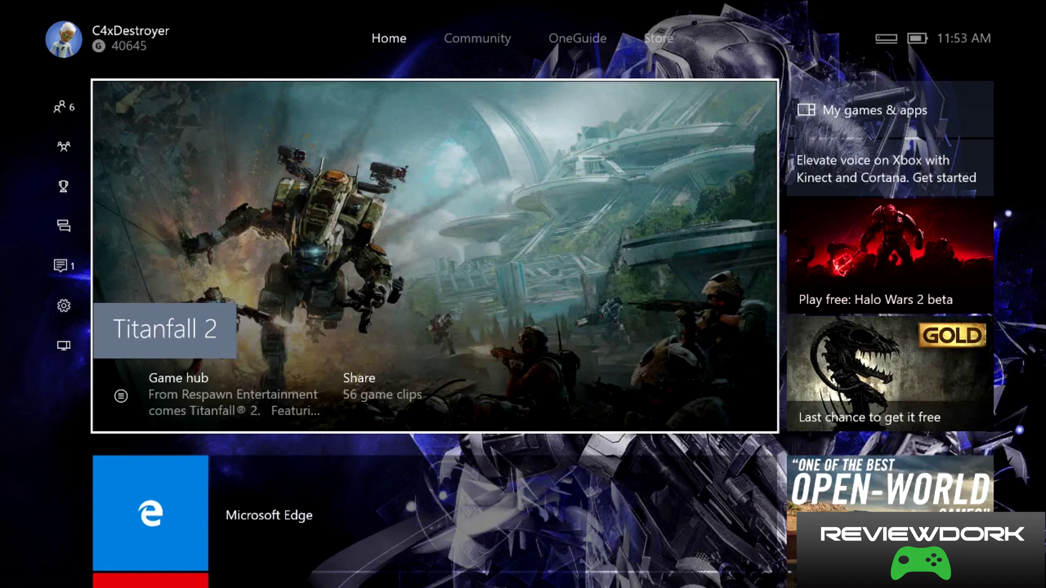
- Open the full settings of the Xbox One console from its home screen
key("Left")
key("Down")
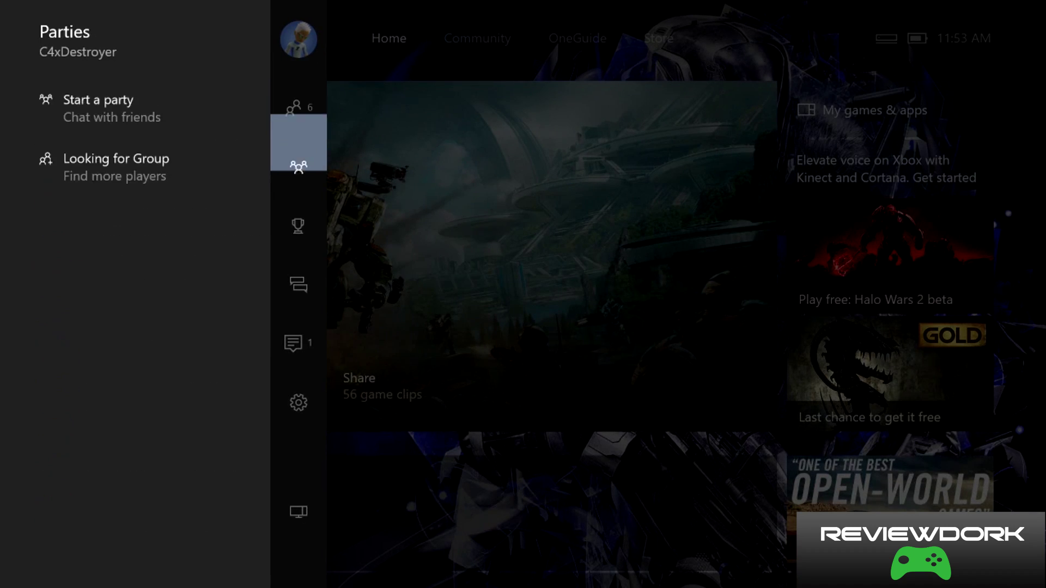
key("Down")
key("Down")
key("Down")
key("Left")
key("Return")
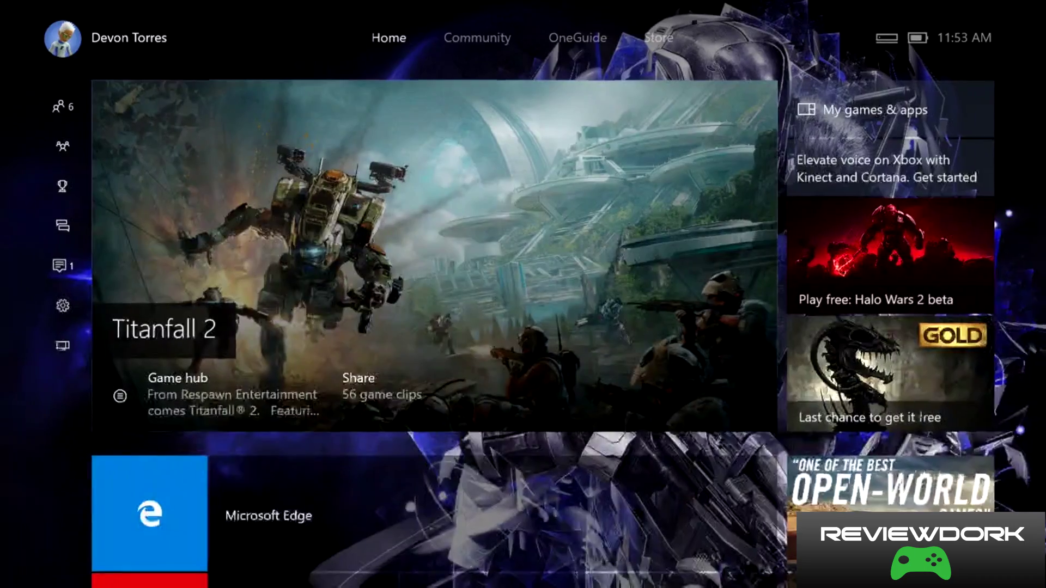
- Open the Xbox app connections settings in Preferences and review the choices for which devices may connect
key("Down")
key("Down")
key("Down")
key("Down")
key("Down")
key("Down")
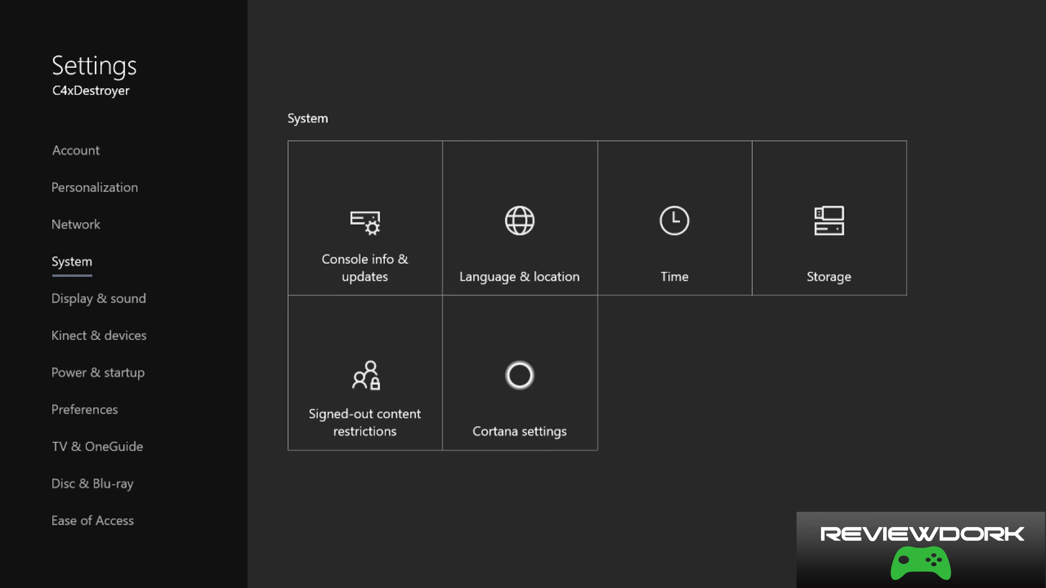
key("Down")
key("Right")
key("Right")
key("Right")
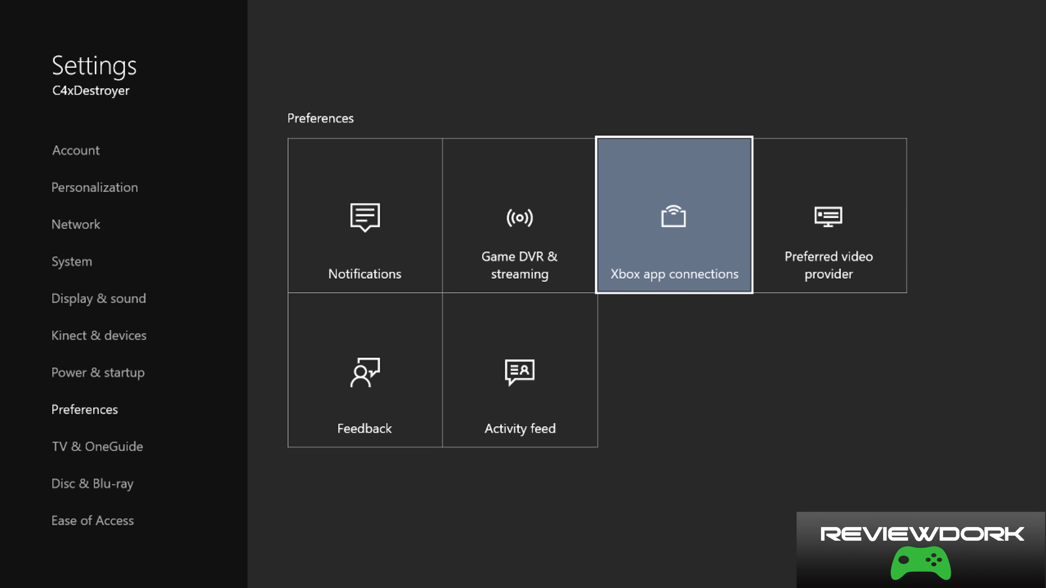
key("Return")
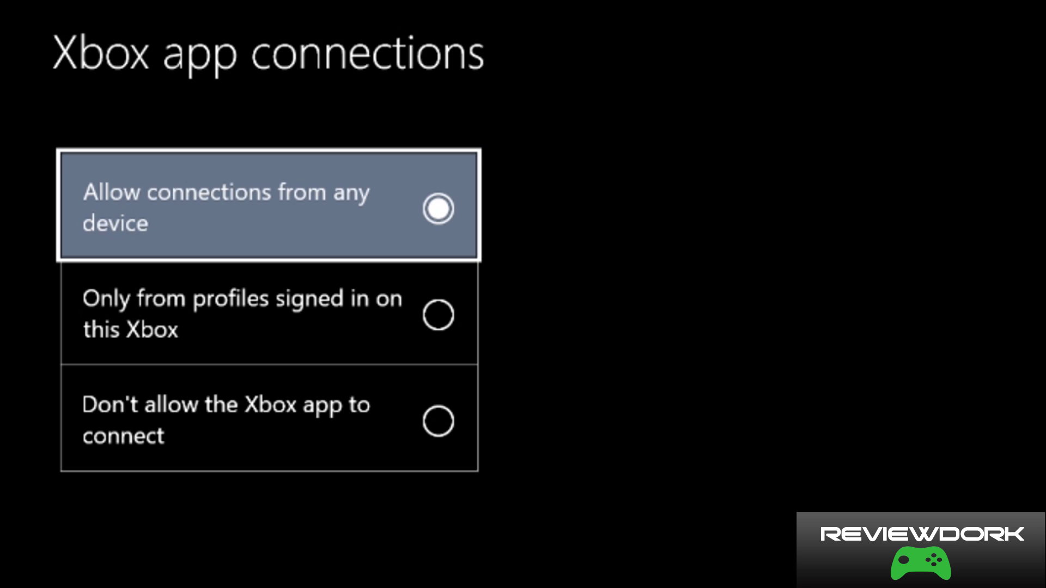
key("Down")
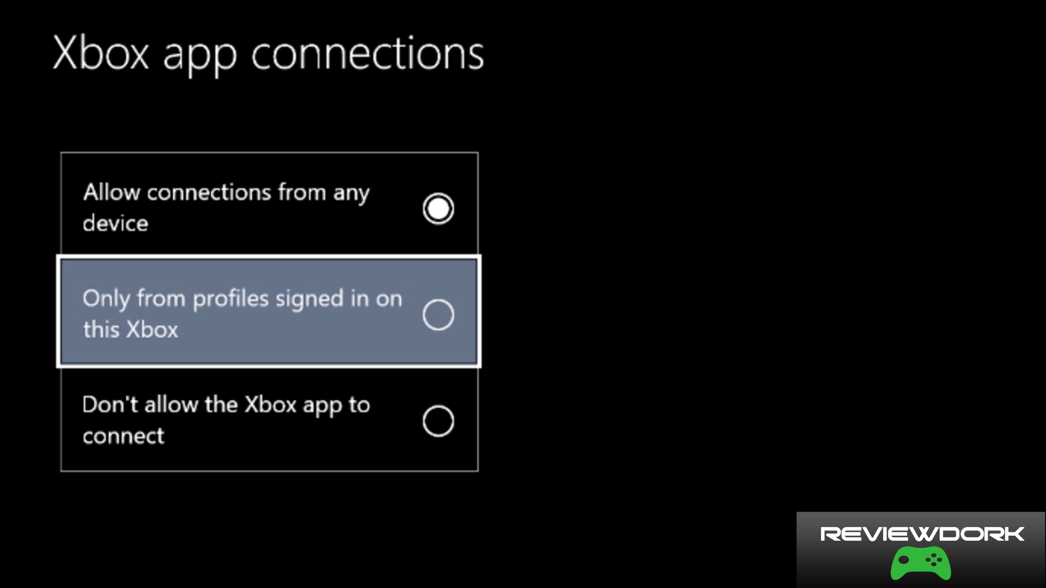
key("Up")
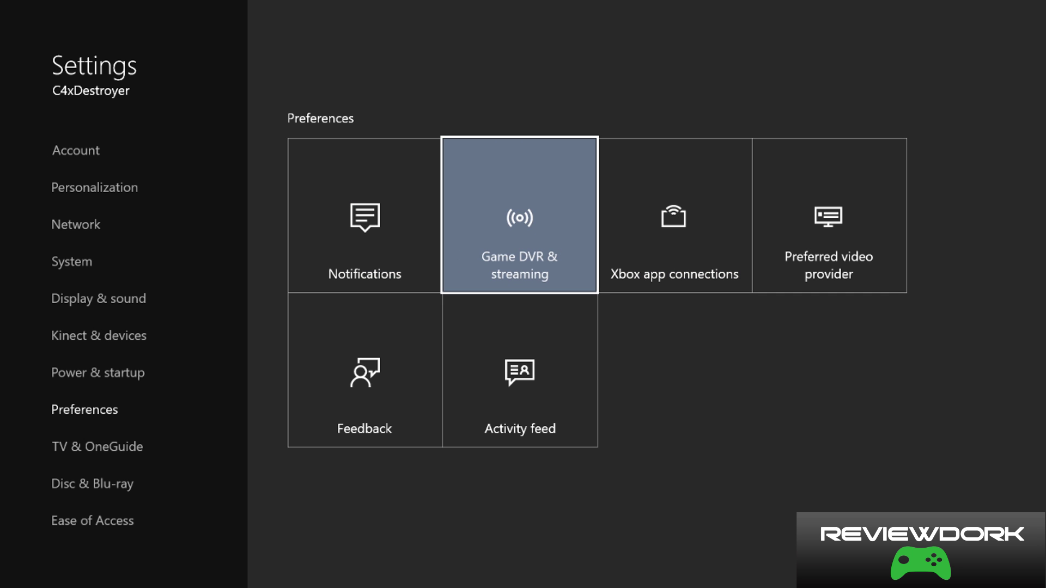
- Open the Game DVR & streaming preferences and check the options for Play To streaming and game streaming to other devices
key("Return")
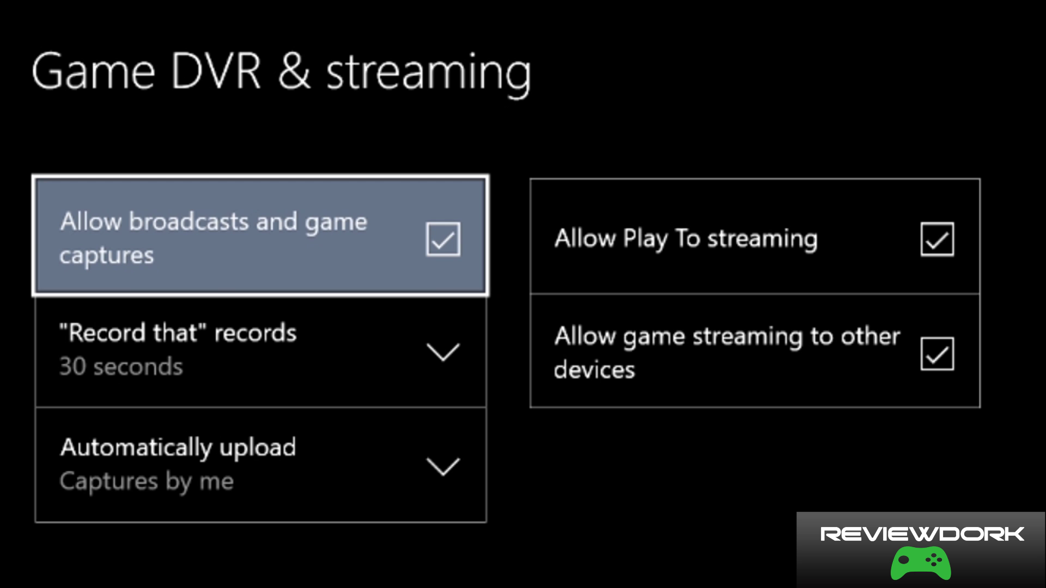
key("Right")
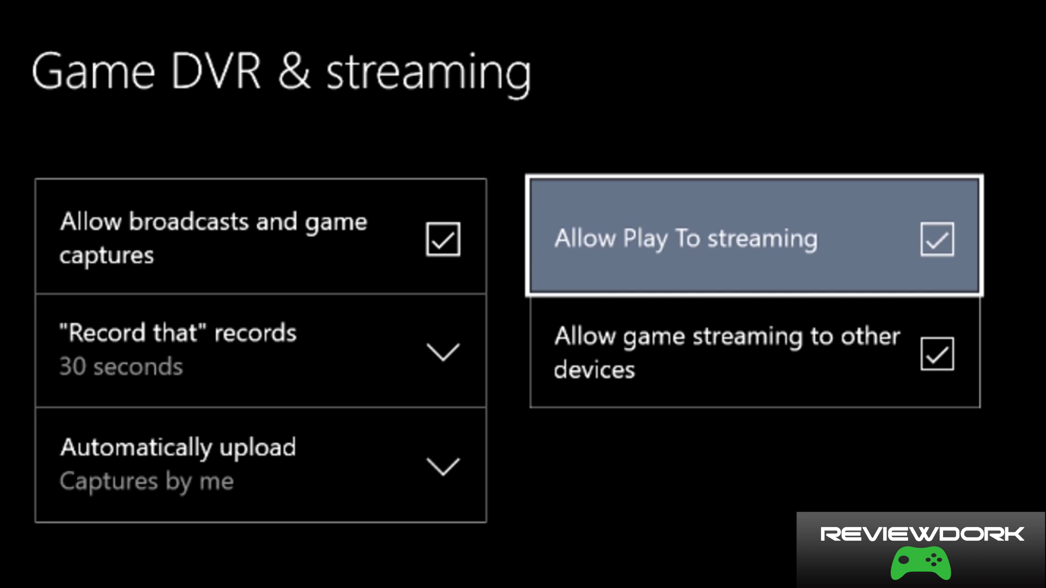
key("Down")
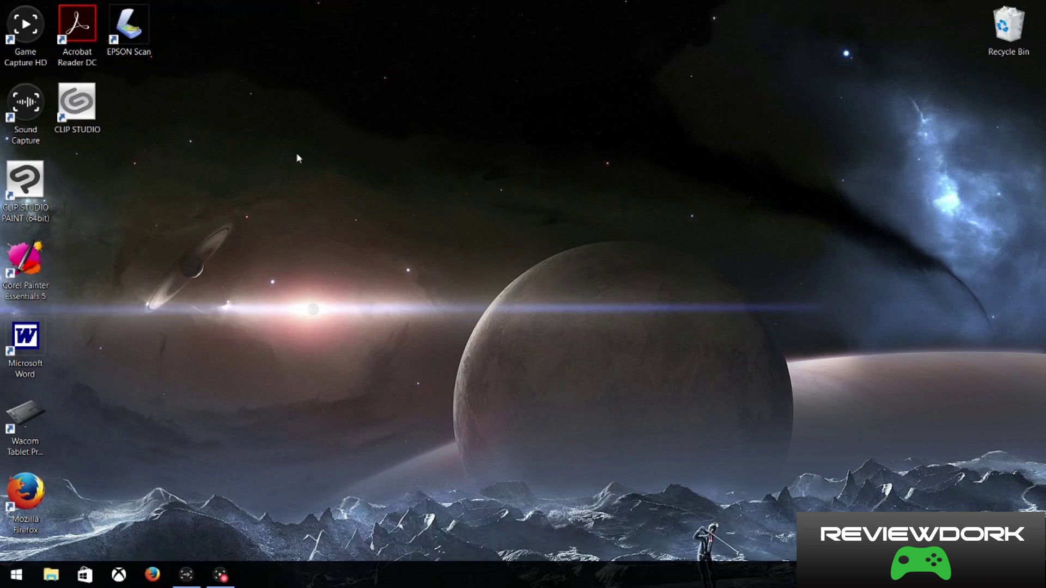
- Switch to the Xbox app on the PC and review its Game DVR settings through to Background recording
left_click(119, 575)
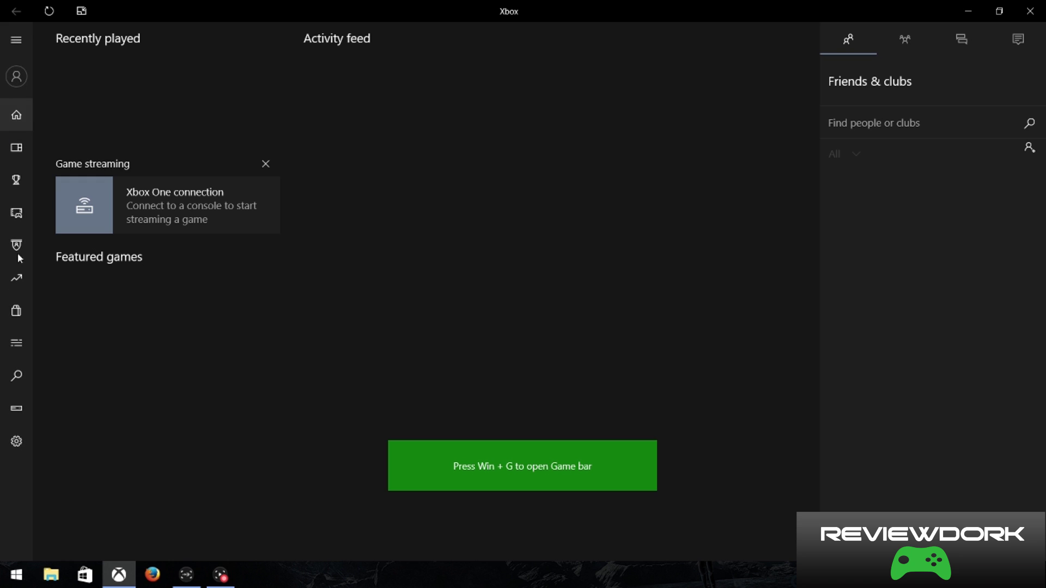
left_click(16, 441)
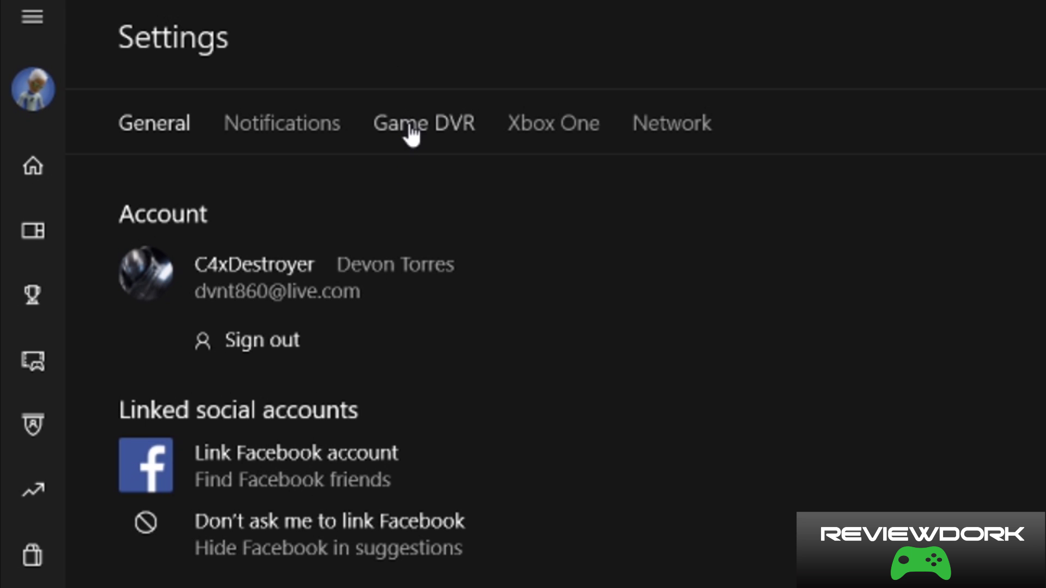
left_click(424, 140)
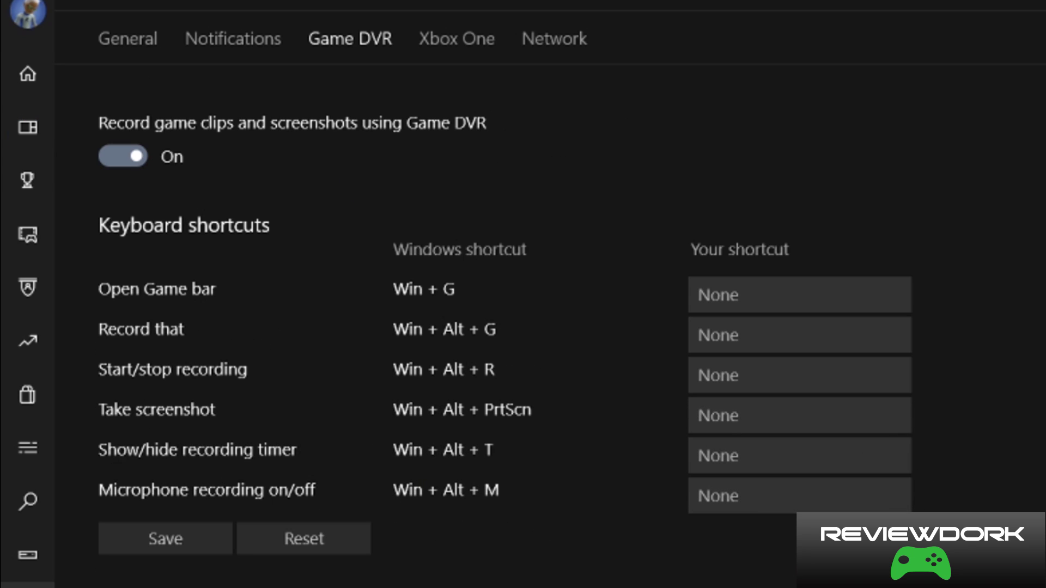
scroll(490, 337, "down", 10)
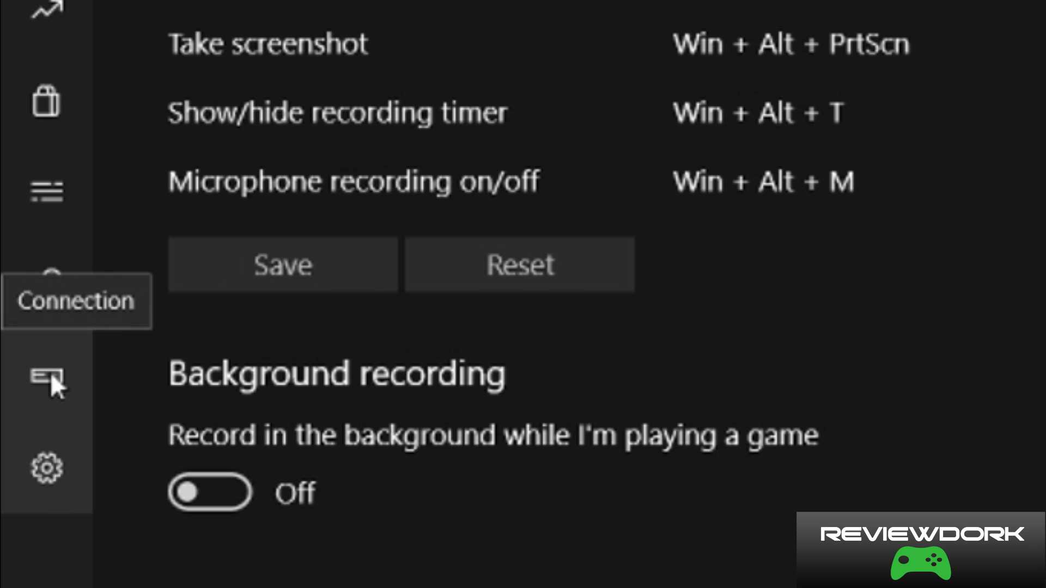
- Connect to the first Xbox One console listed and start streaming from it, continuing past the controller notice
left_click(51, 378)
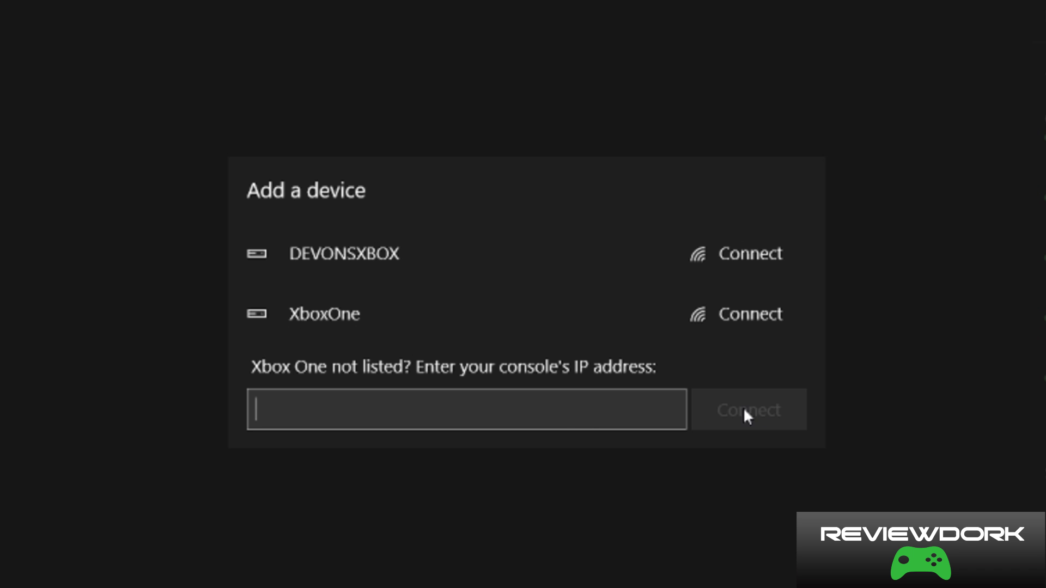
left_click(749, 256)
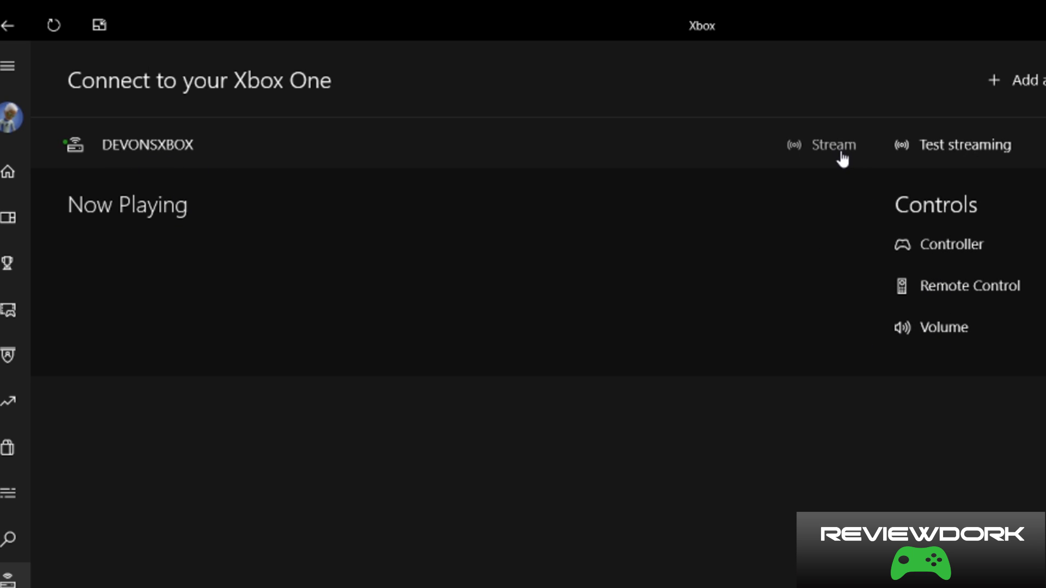
left_click(817, 147)
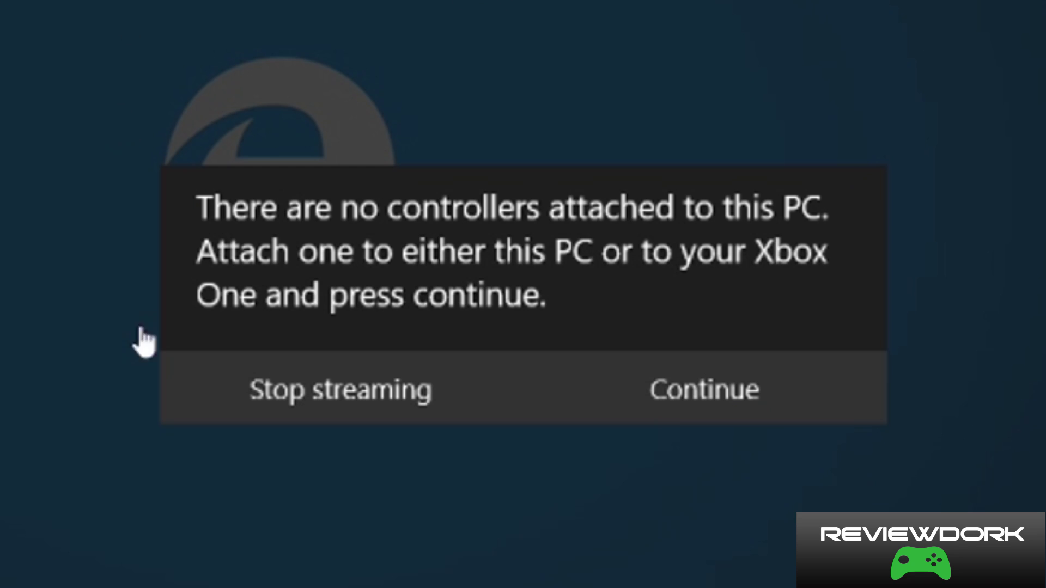
left_click(772, 402)
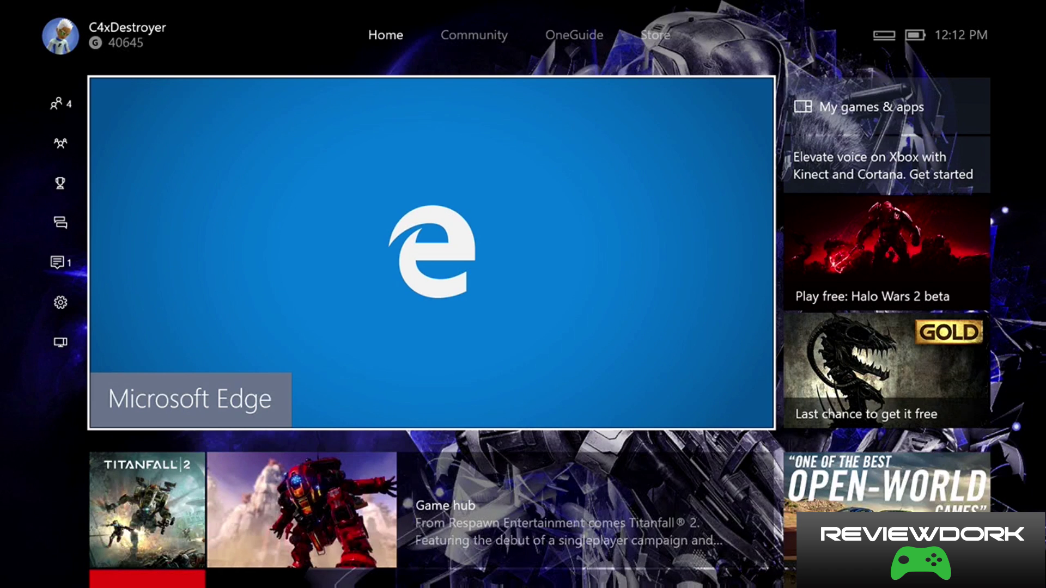
- Open the Game DVR captures on this PC and briefly play the clip Xbox 1_30_2017 12_10_38 PM
mouse_move(817, 475)
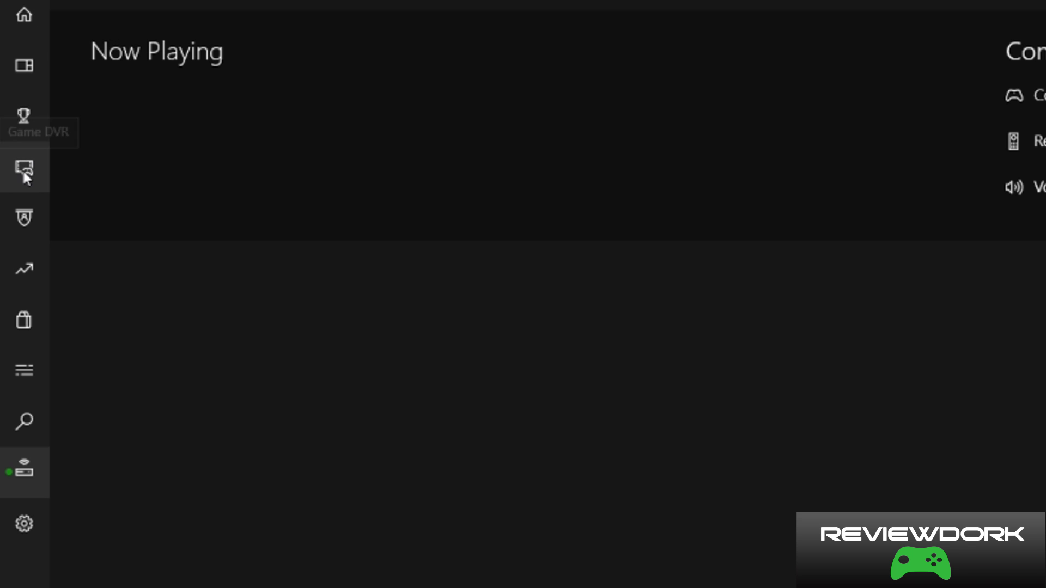
left_click(24, 163)
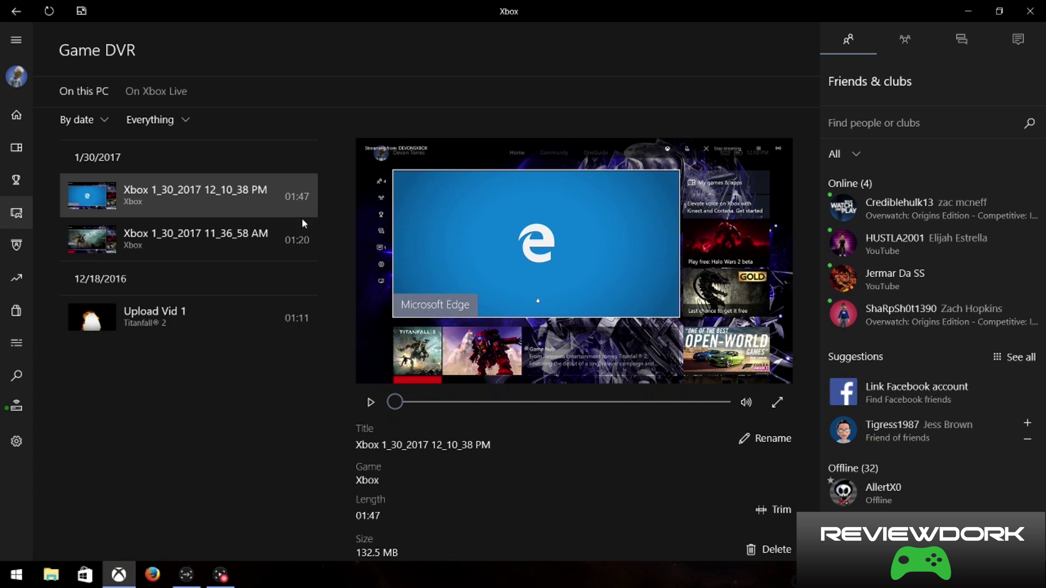
left_click(248, 206)
left_click(370, 404)
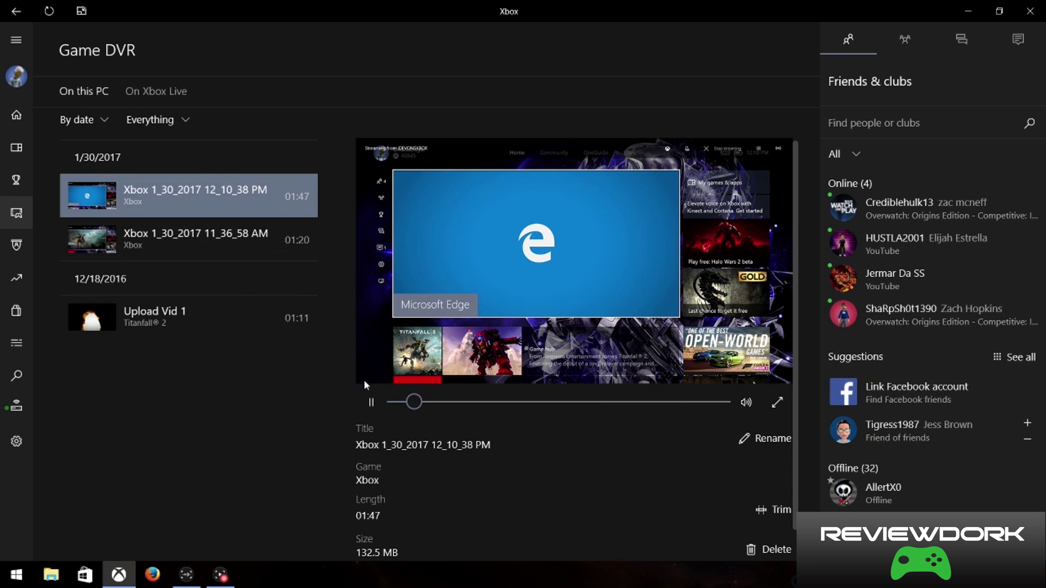
left_click(371, 402)
- Open the selected clip's folder and view the recording in Movies & TV, closing the player and folder when done
scroll(717, 440, "down", 1)
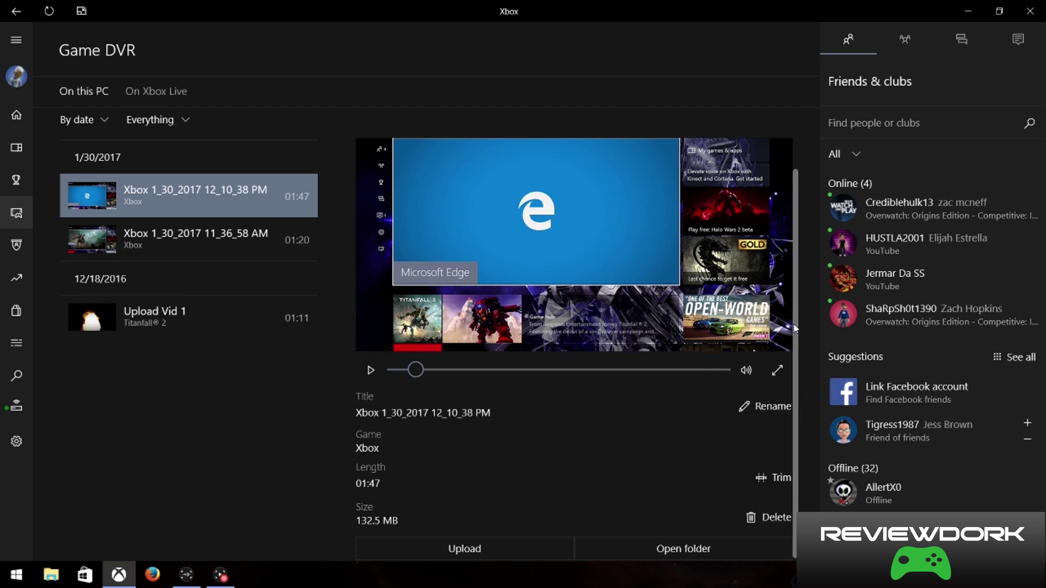
scroll(785, 330, "up", 2)
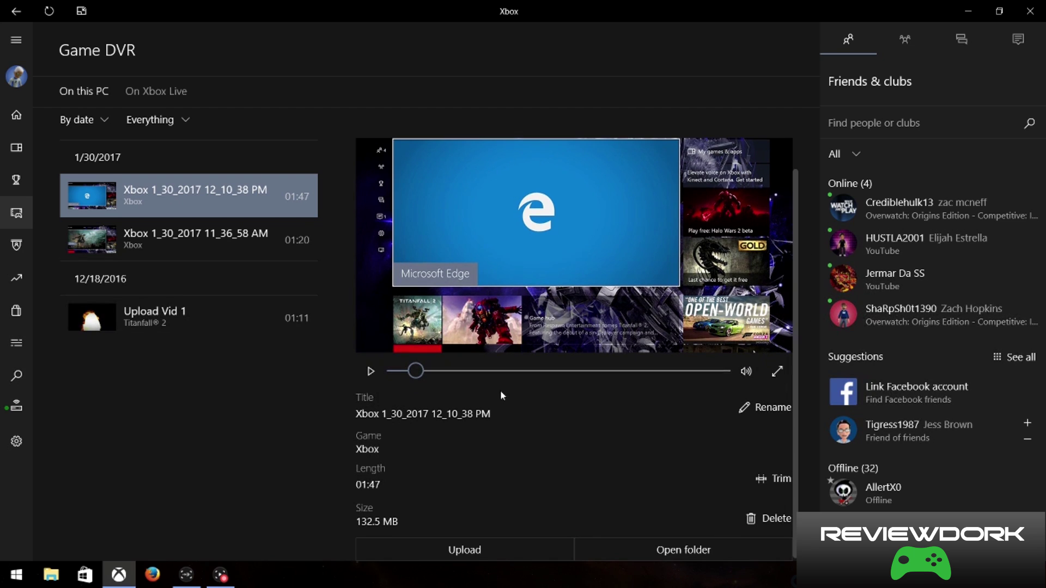
left_click(669, 552)
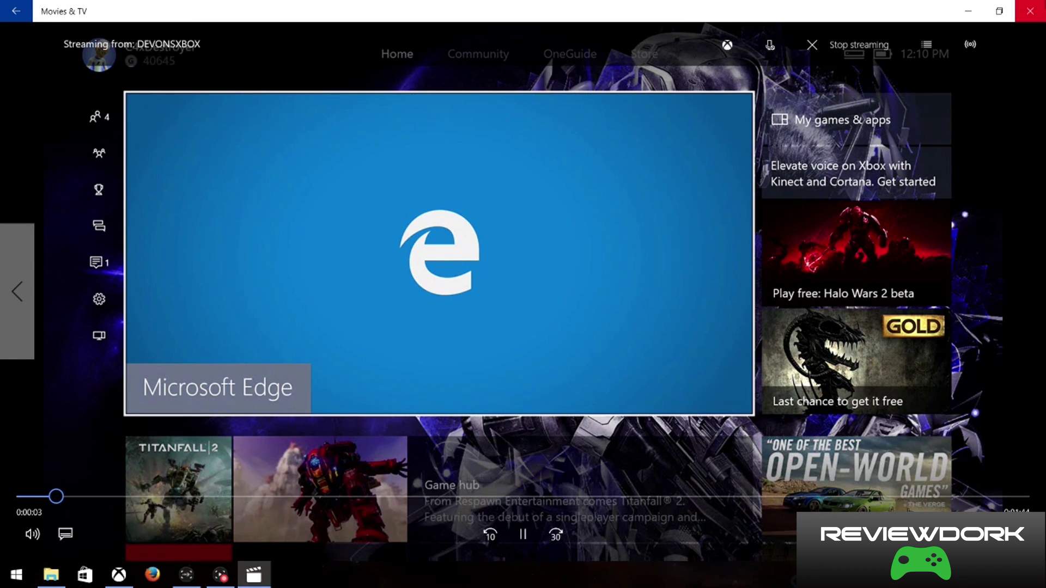
left_click(1038, 17)
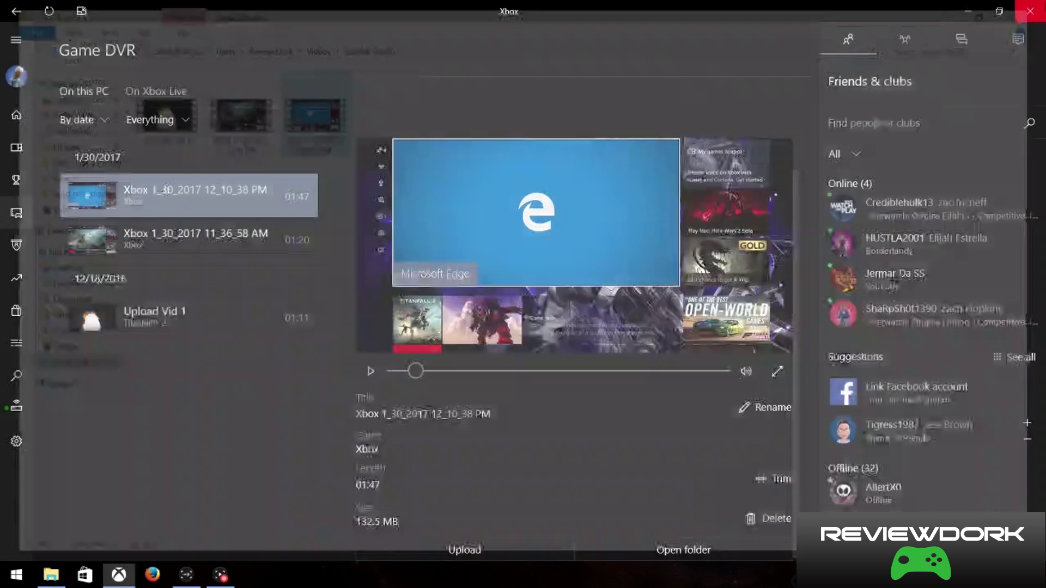
left_click(1037, 7)
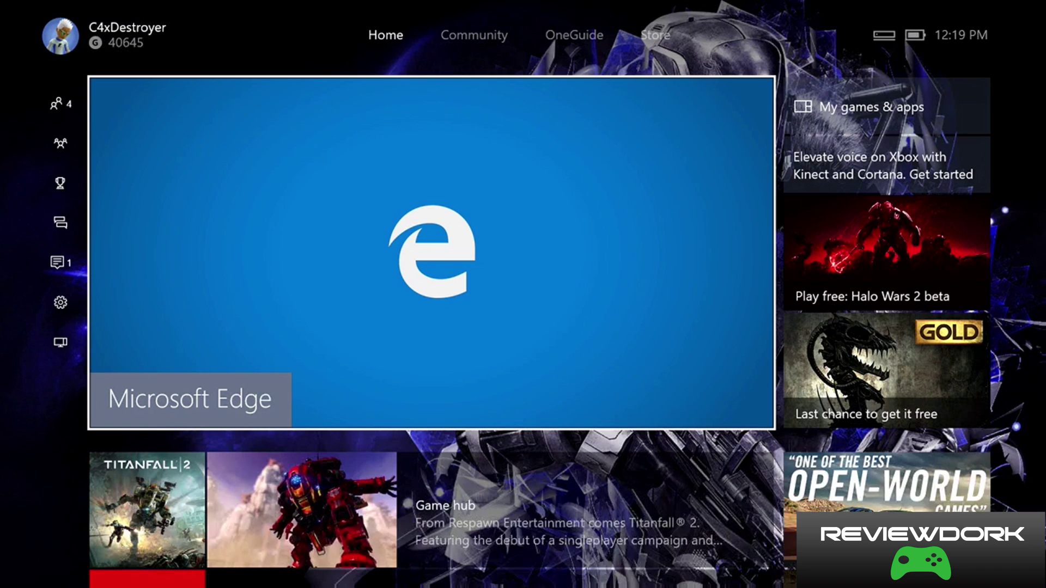
mouse_move(390, 177)
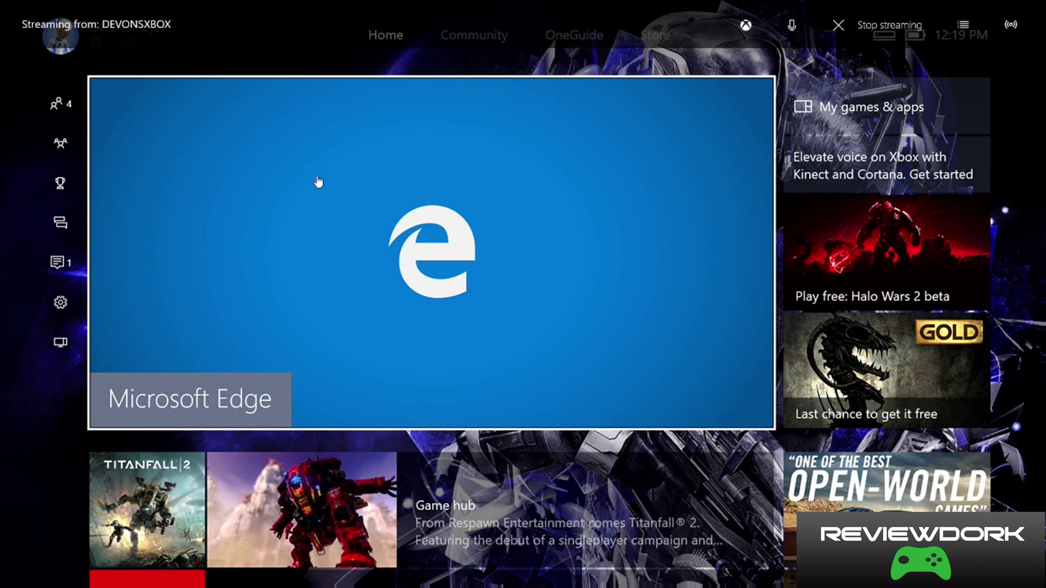